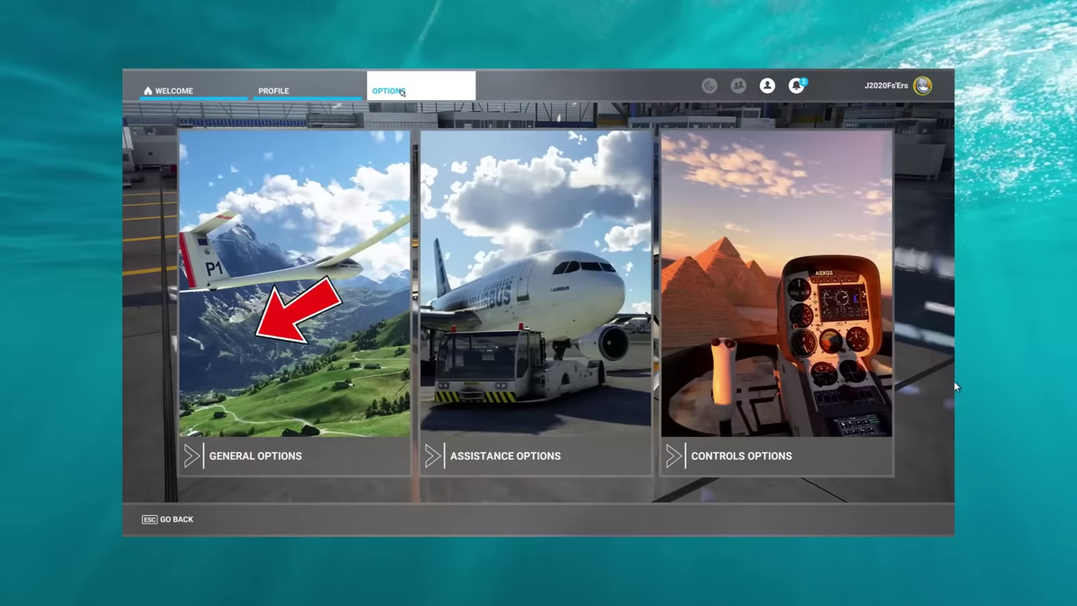
- Delete the rolling cache file in the Data section of the general options and confirm the deletion
click(334, 282)
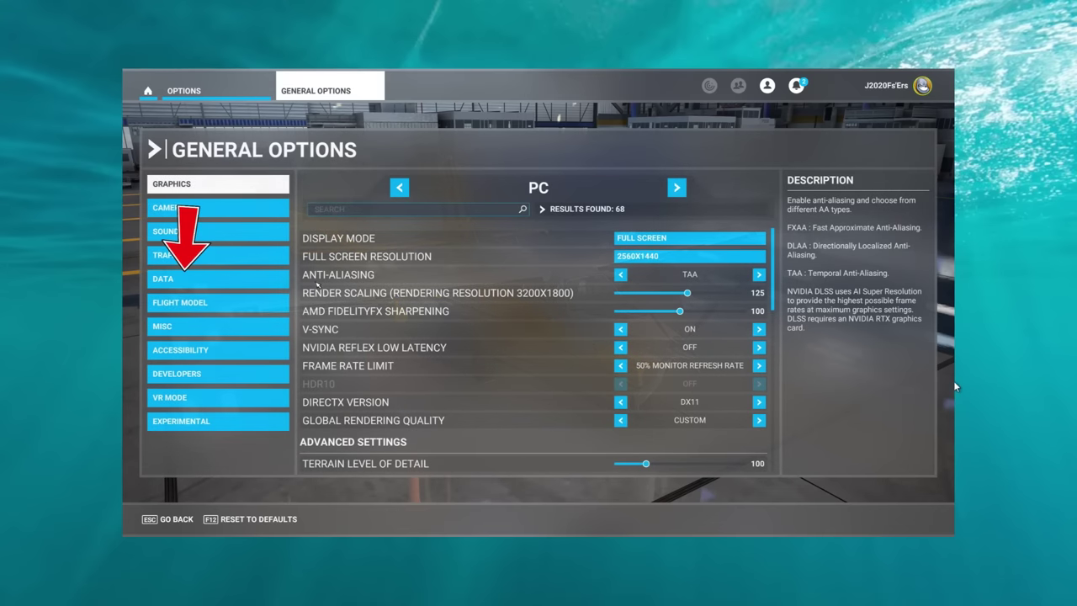
click(218, 279)
scroll(424, 327, down, 5)
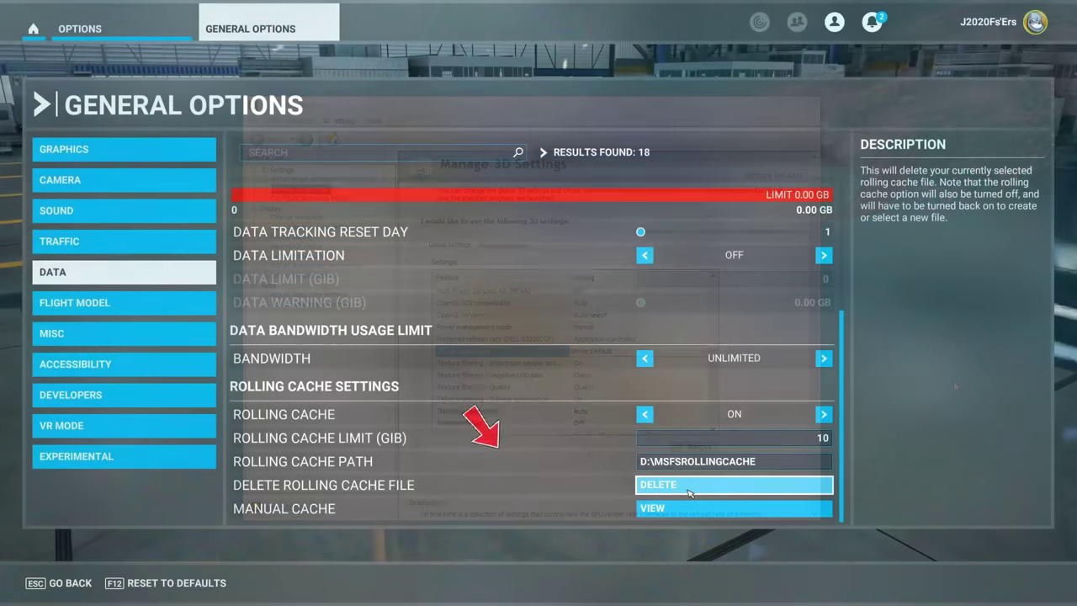
click(658, 484)
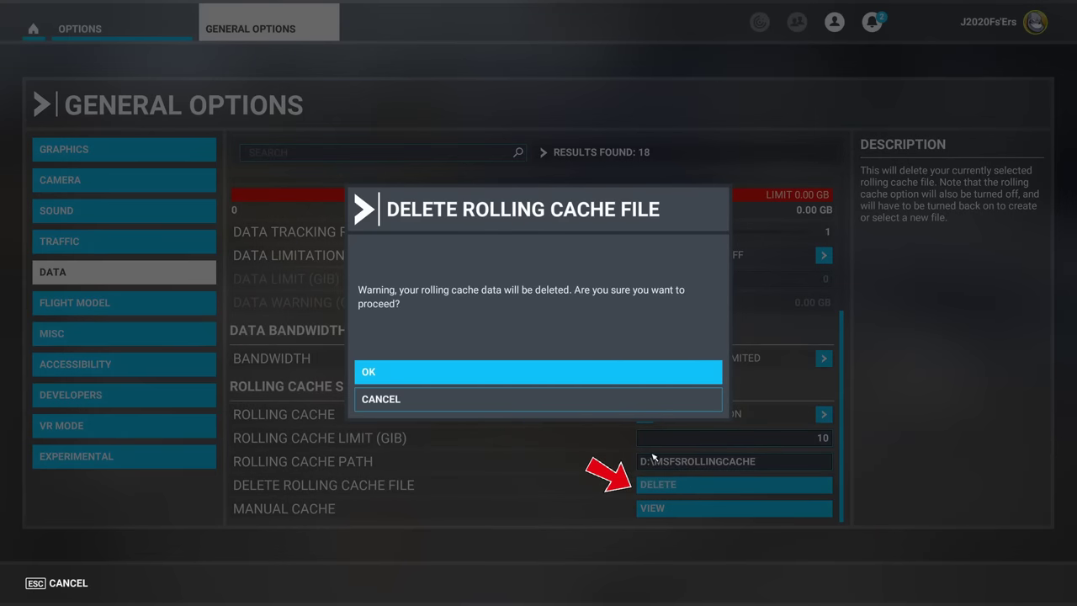
click(639, 371)
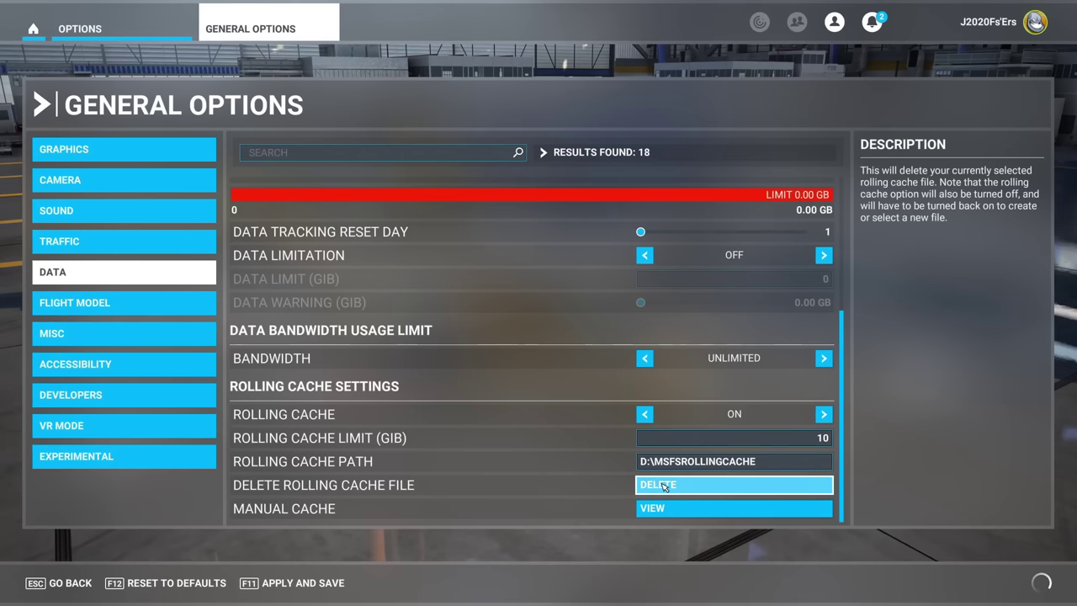
key(Return)
click(606, 374)
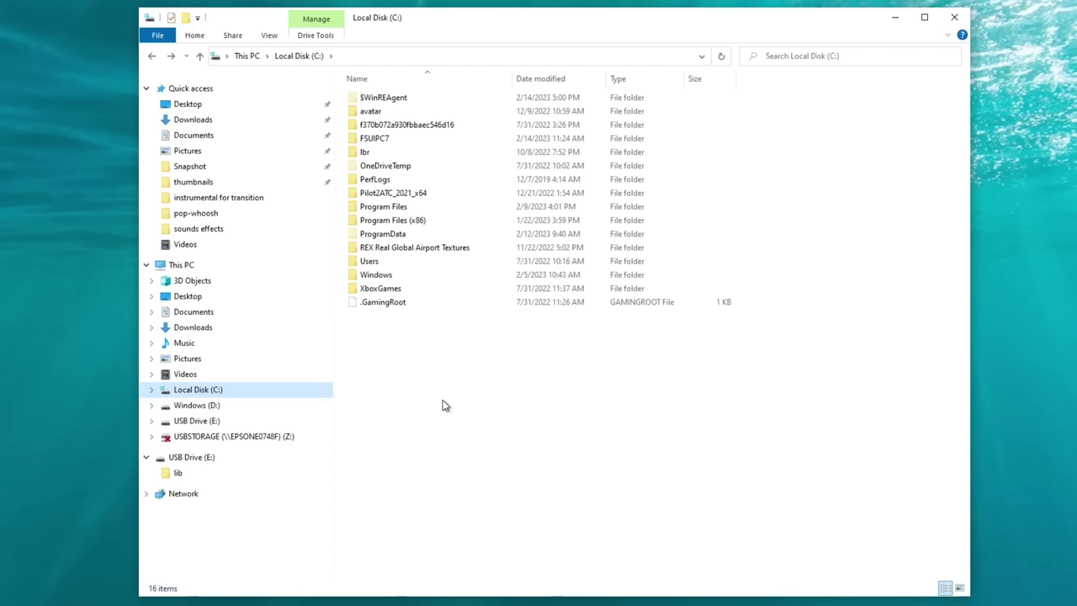
- In File Explorer, open the NVIDIA folder inside AppData\Local of the user's profile on drive C:
click(151, 390)
scroll(168, 420, down, 2)
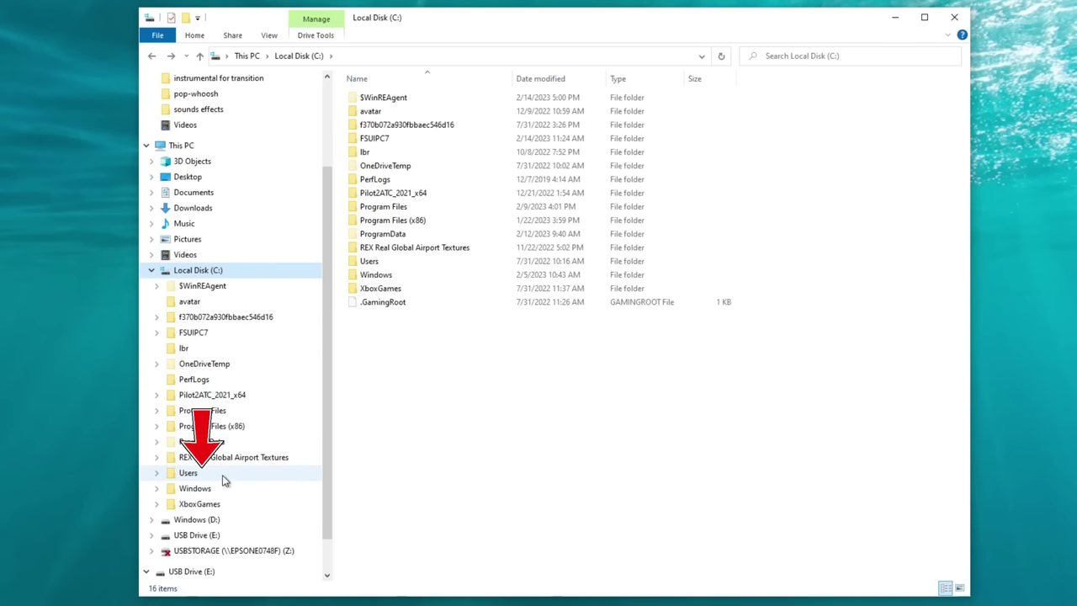
click(157, 473)
scroll(172, 482, down, 1)
click(162, 473)
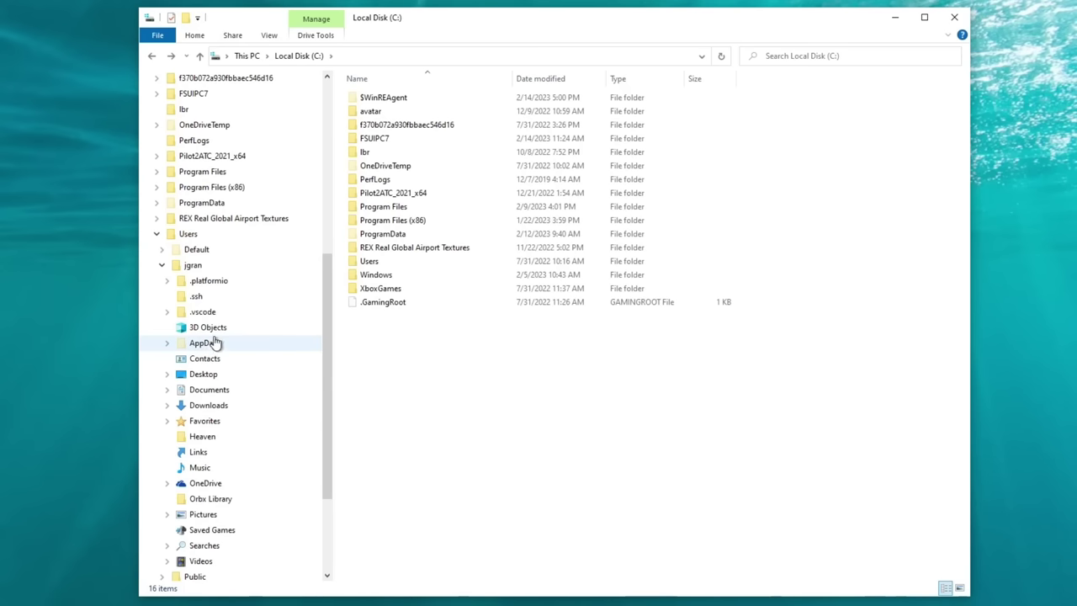
click(220, 348)
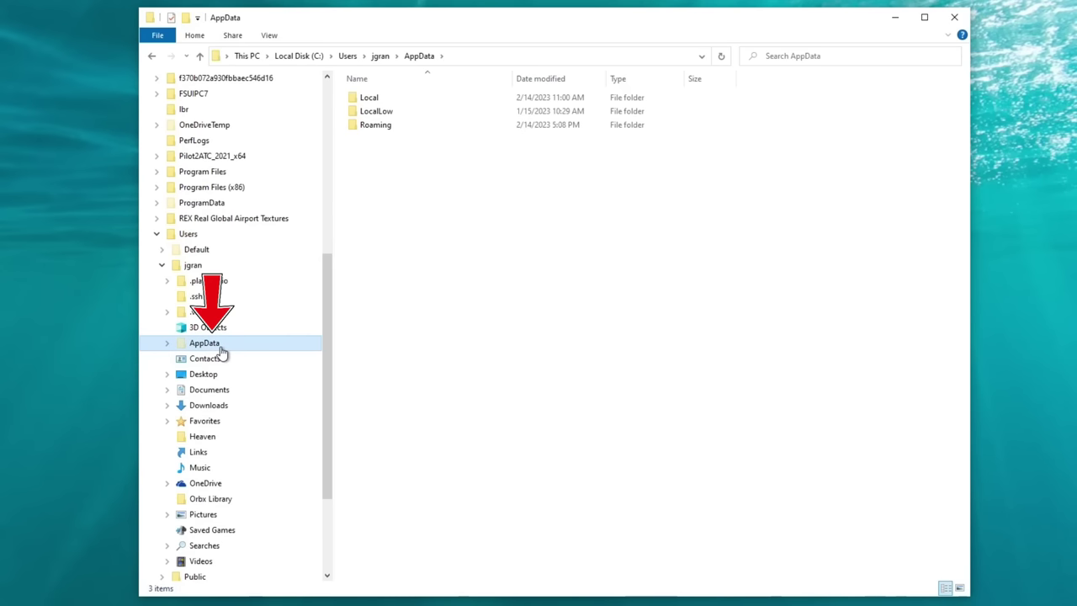
double_click(389, 99)
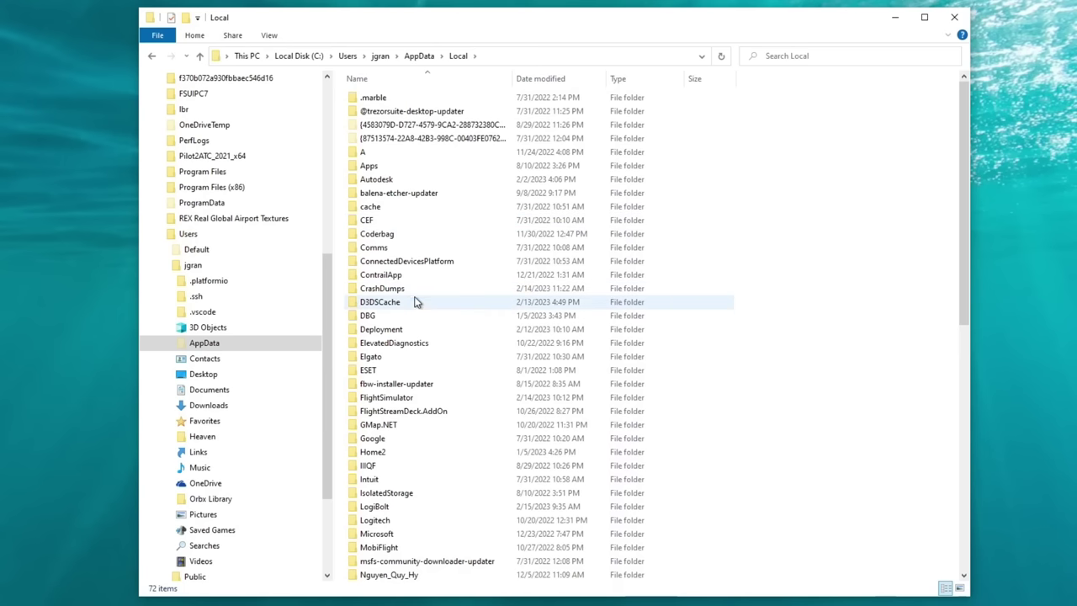
scroll(433, 377, down, 5)
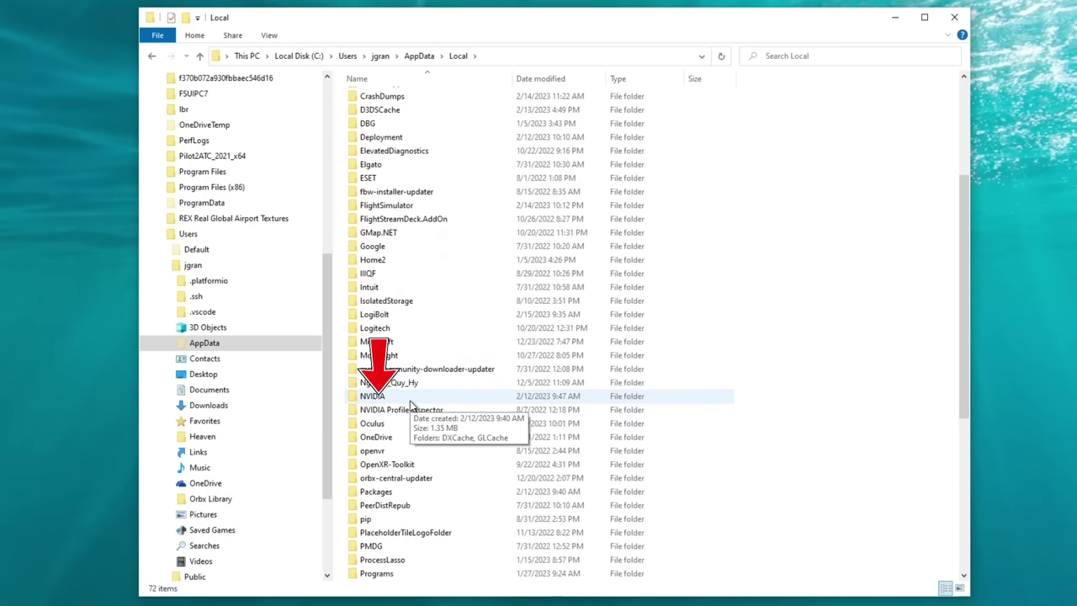
double_click(409, 401)
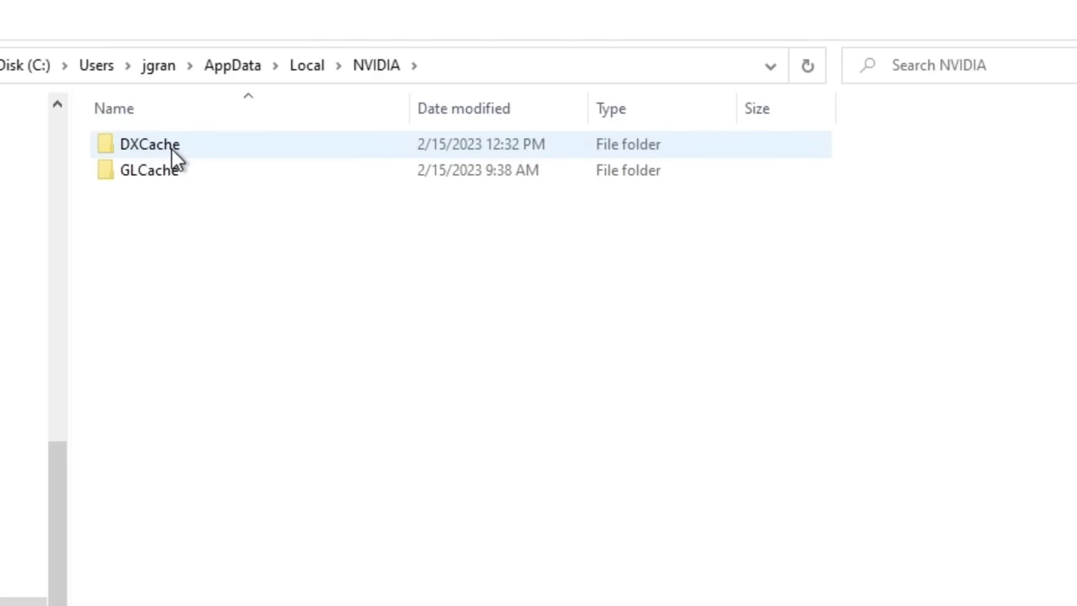
- Delete all files inside the DXCache folder, retrying once and skipping the files that are in use
mouse_move(173, 160)
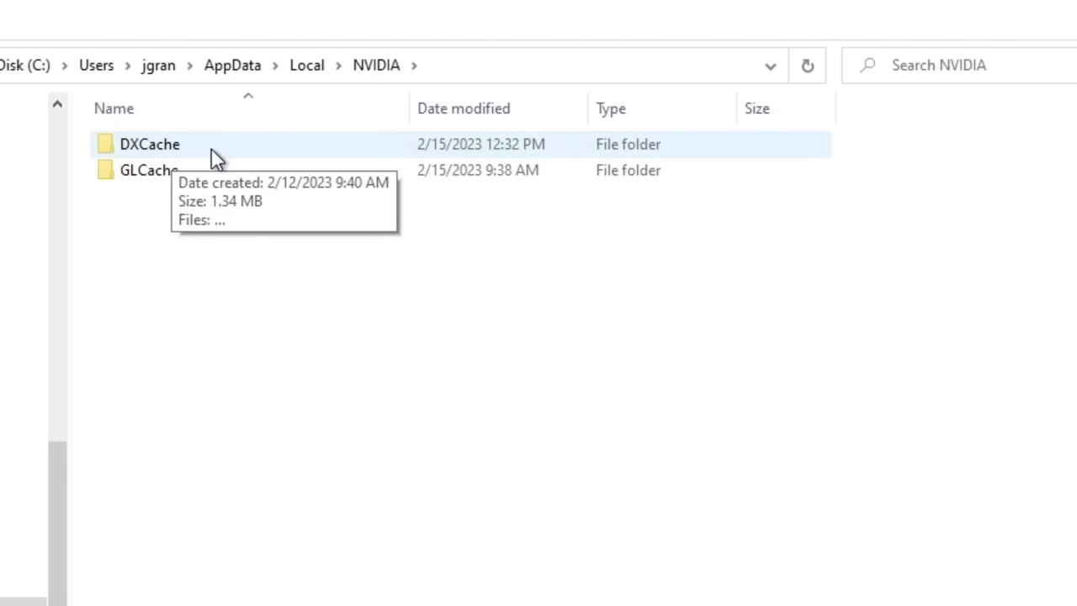
double_click(211, 149)
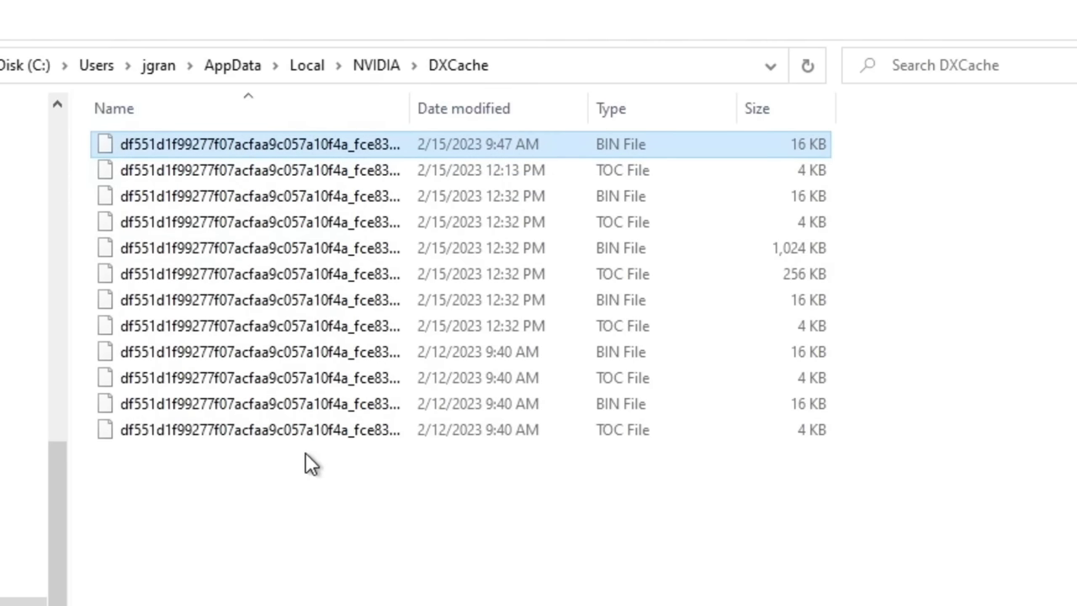
shift+click(311, 438)
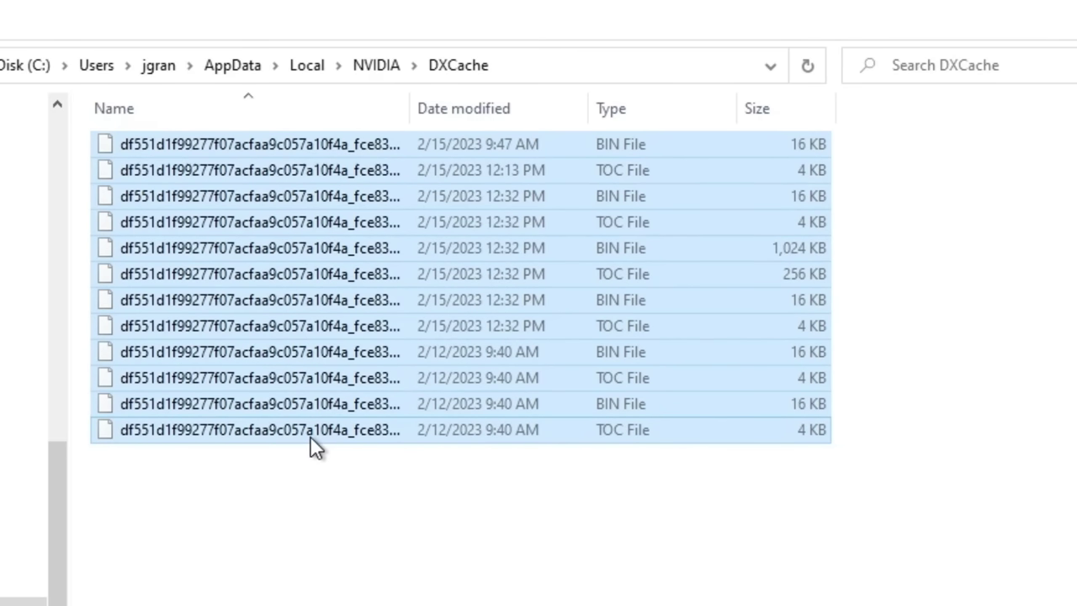
key(Delete)
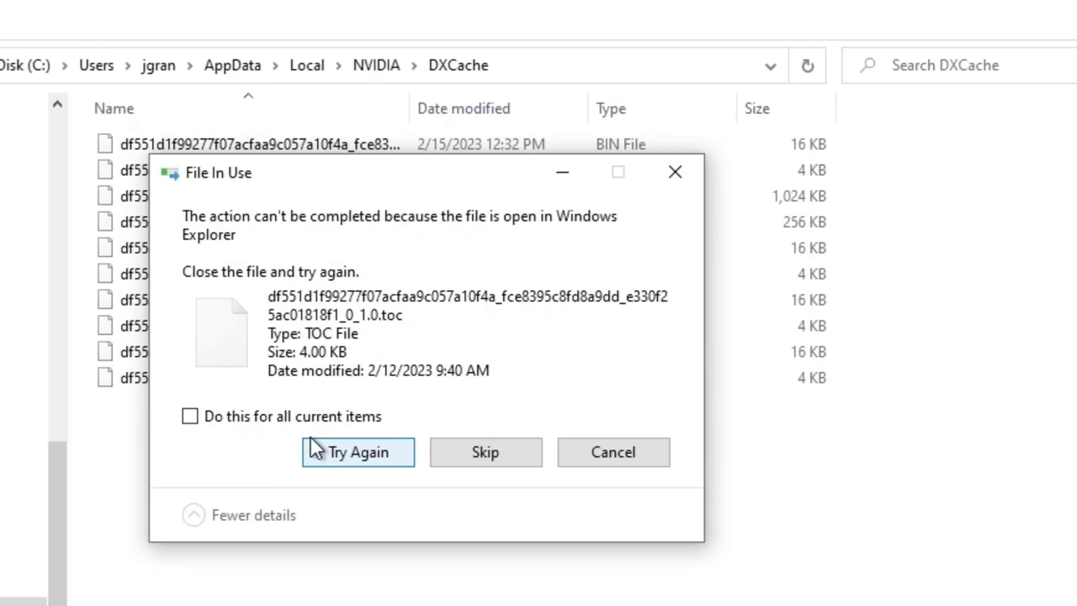
click(389, 459)
click(486, 456)
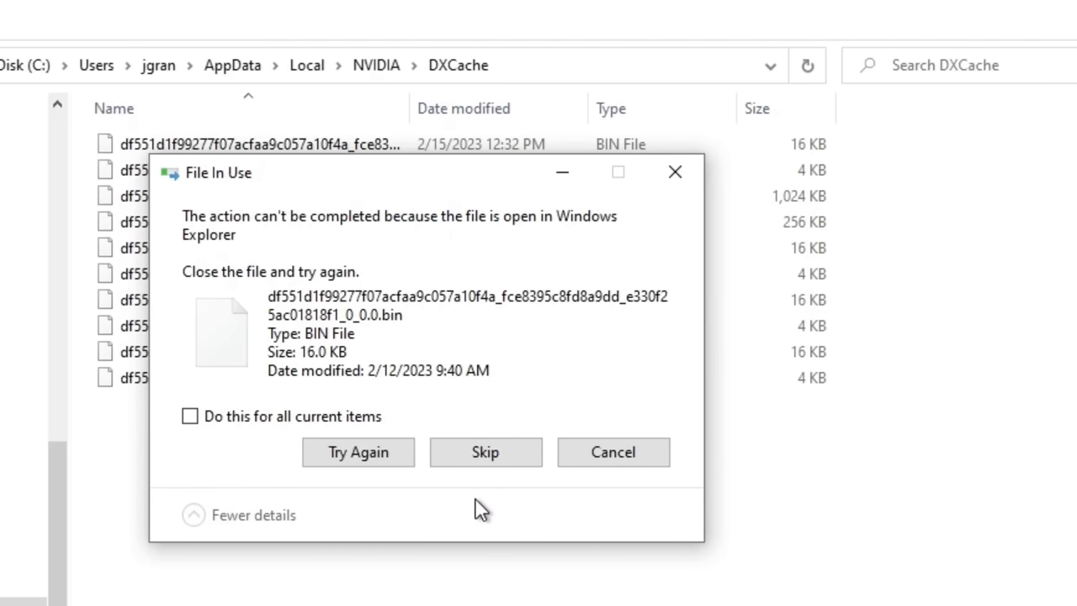
click(477, 456)
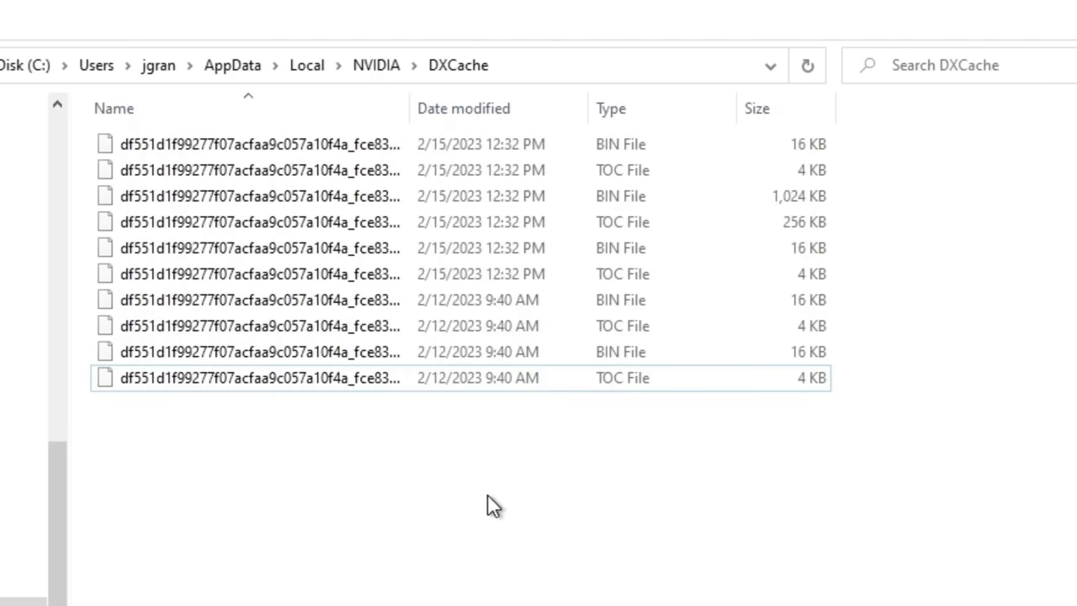
- Delete all files in the innermost subfolder of NVIDIA's GLCache folder, skipping the files that are in use
click(376, 69)
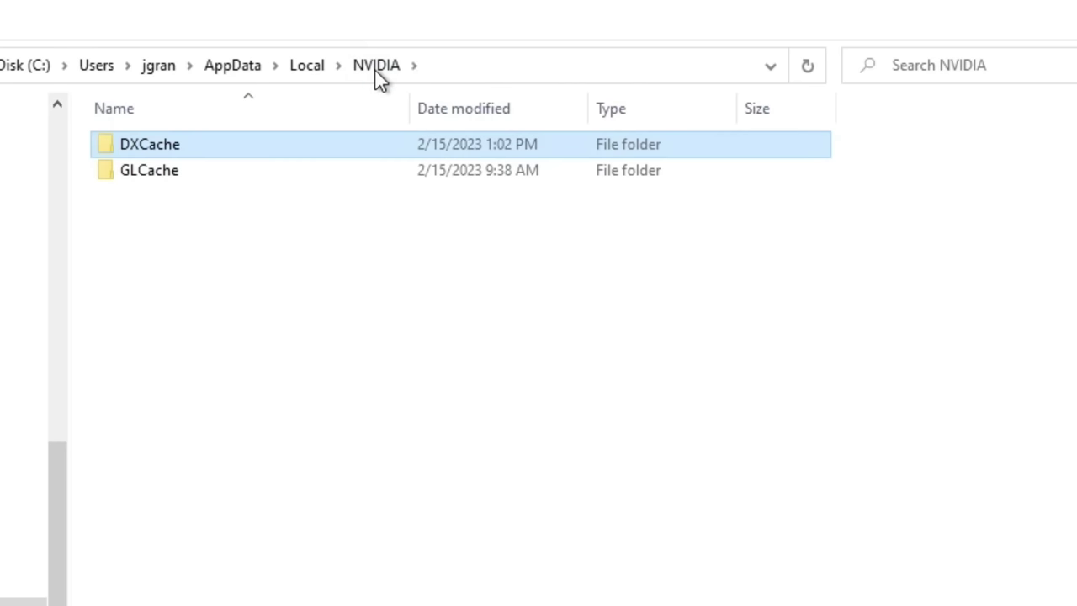
double_click(240, 184)
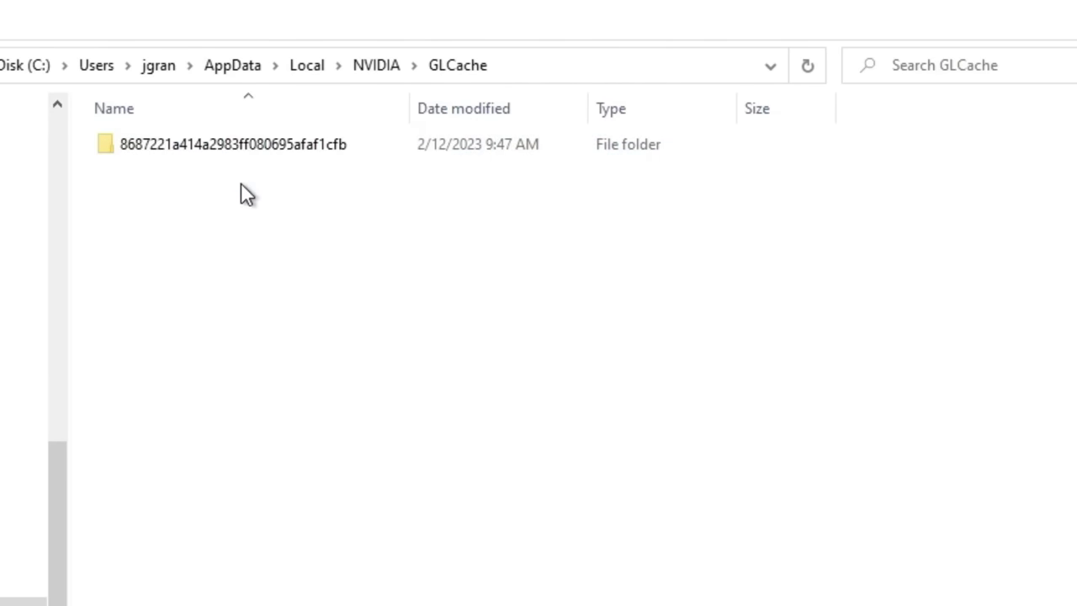
double_click(269, 142)
double_click(267, 144)
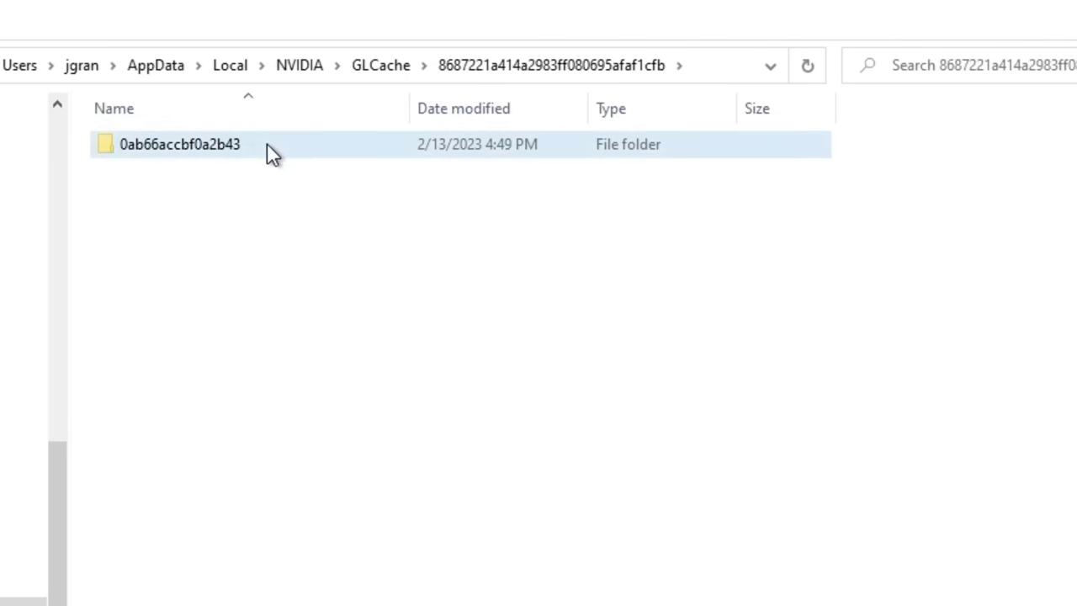
click(266, 147)
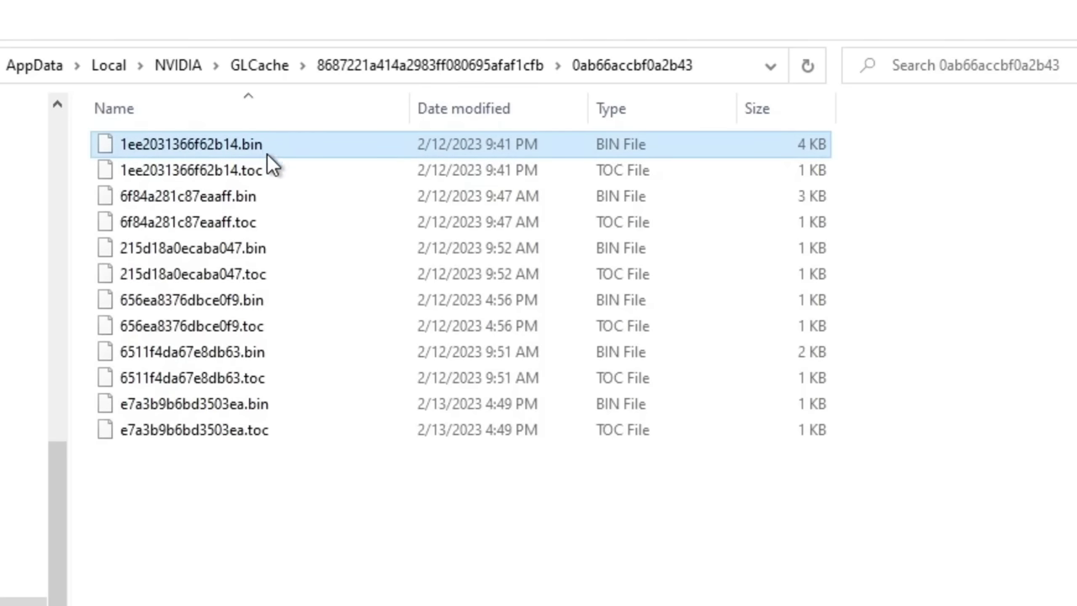
shift+click(264, 429)
key(Delete)
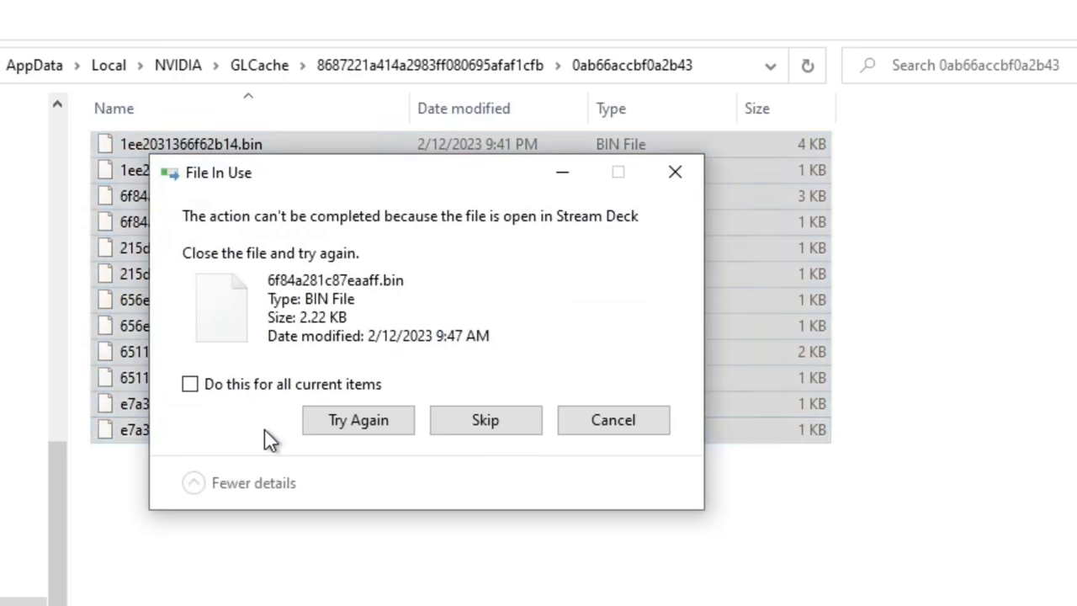
click(340, 426)
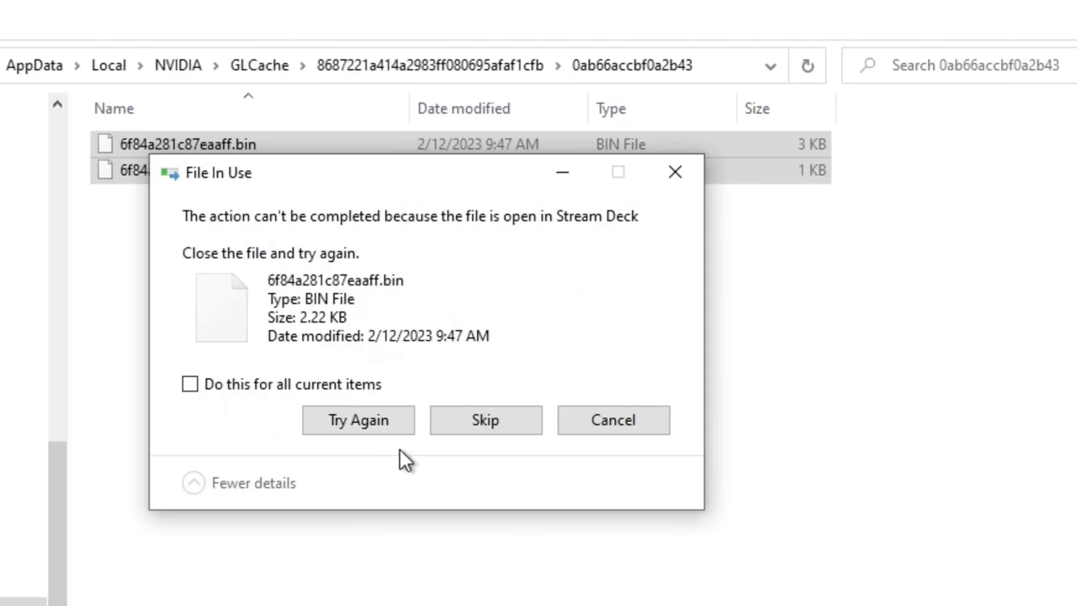
click(484, 423)
click(486, 421)
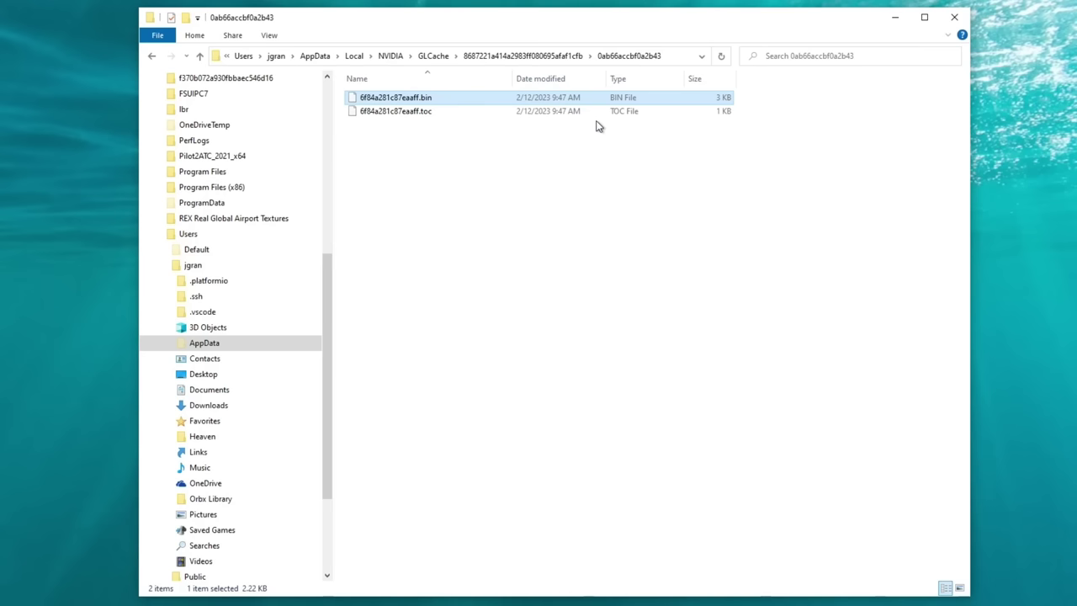
- Go back up from the GLCache subfolders to the NVIDIA folder
click(539, 58)
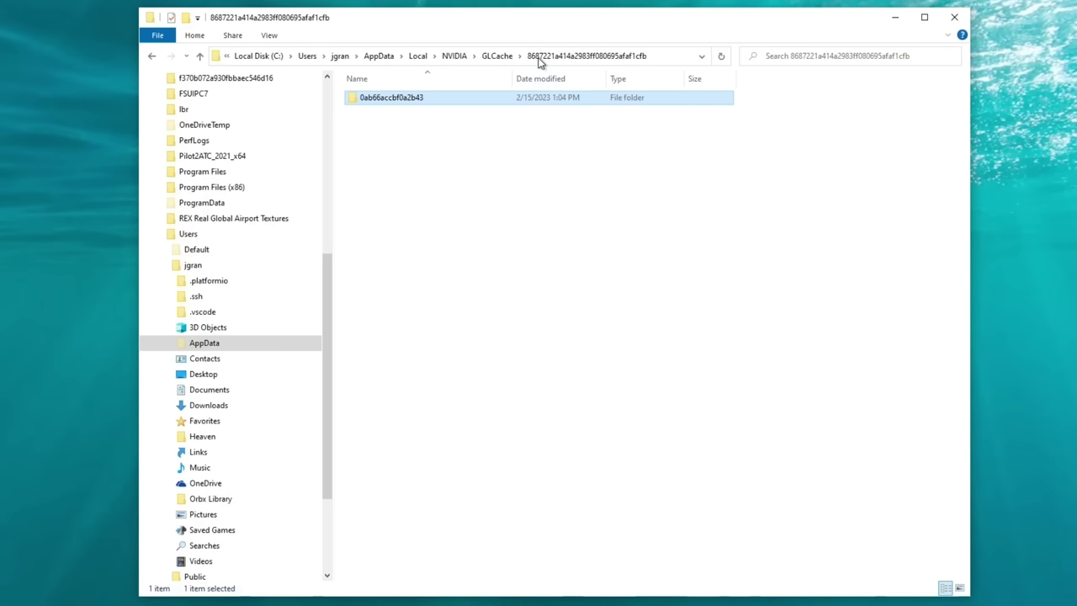
click(383, 128)
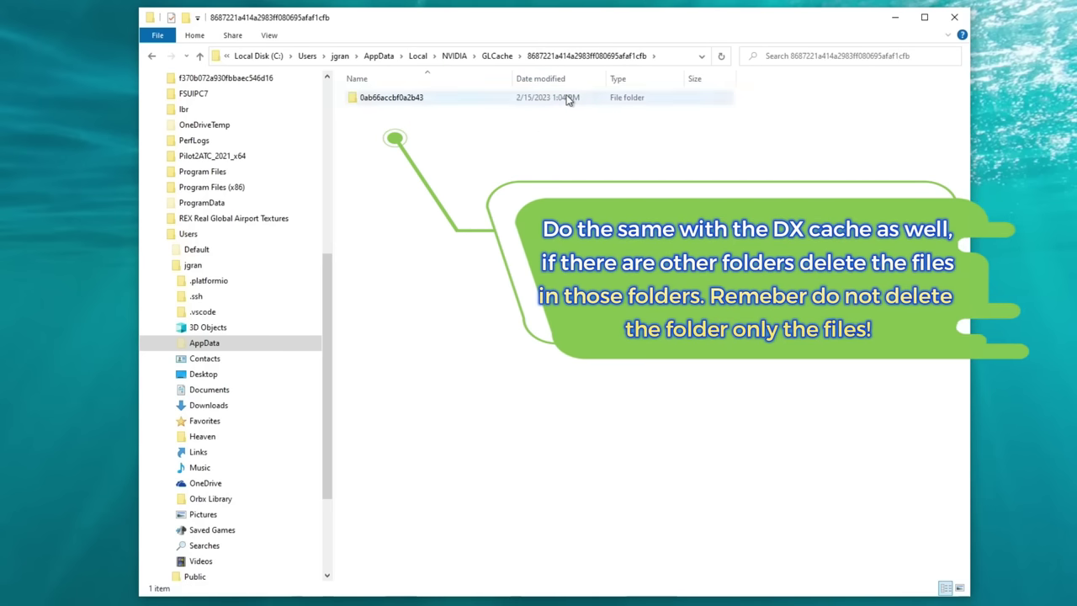
click(492, 56)
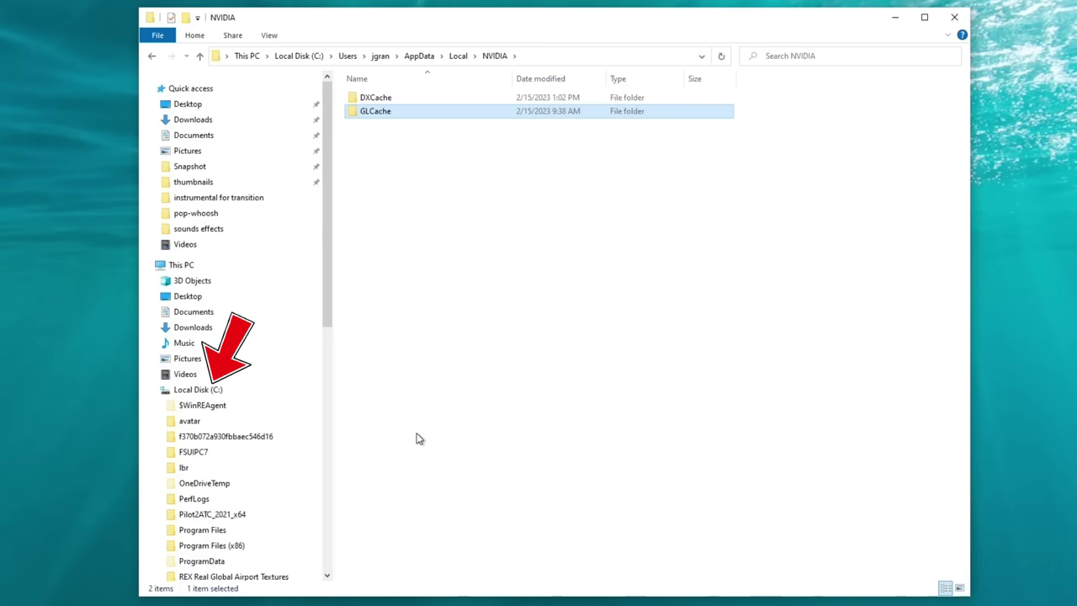
- Run Disk Cleanup from drive C:'s properties to permanently delete the DirectX Shader Cache, and close the properties
right_click(220, 394)
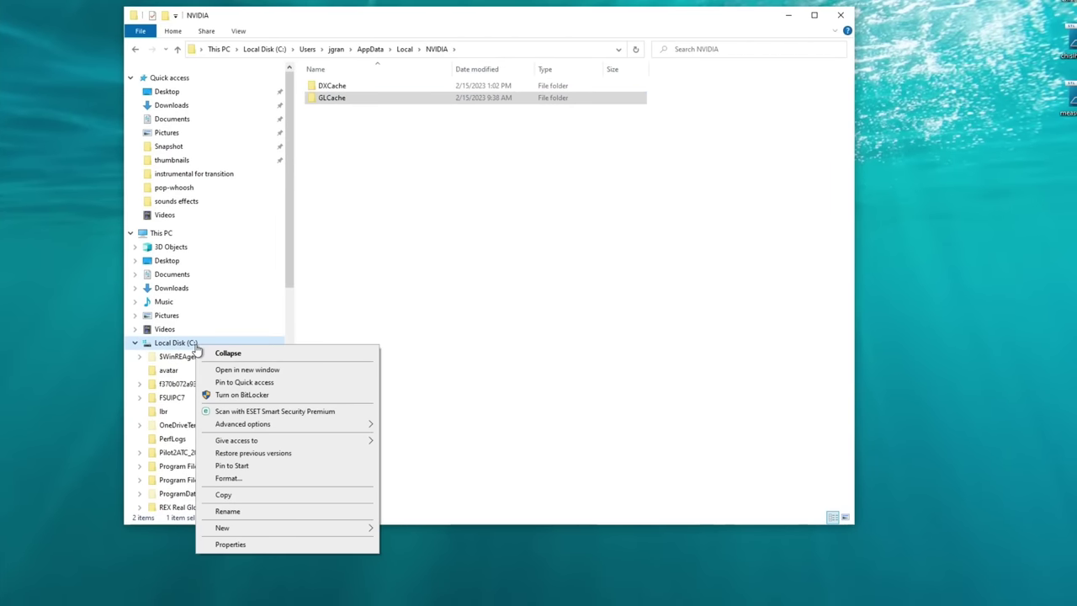
click(250, 547)
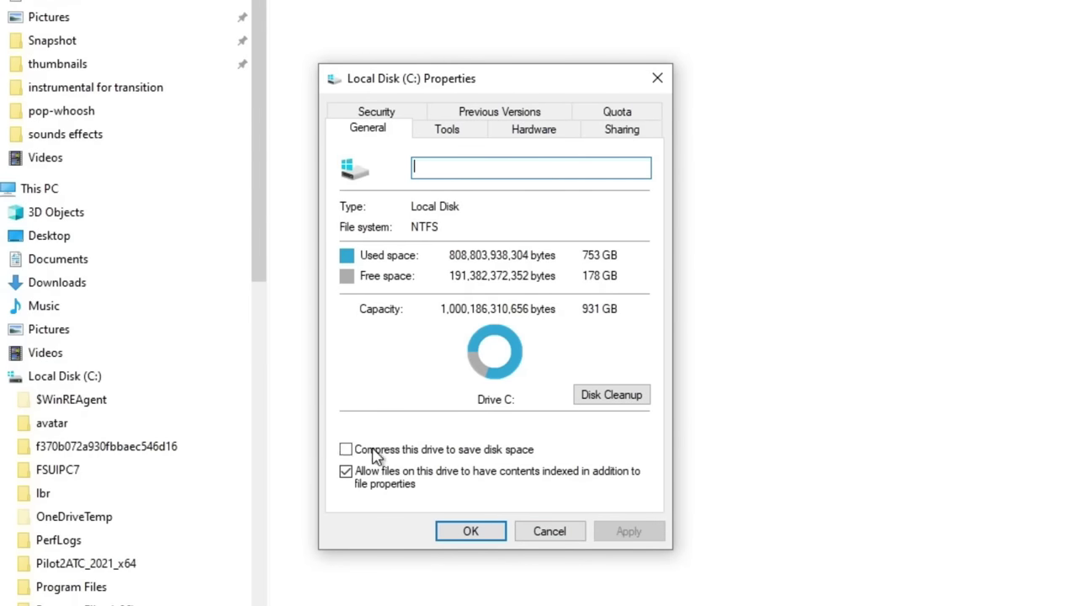
click(618, 402)
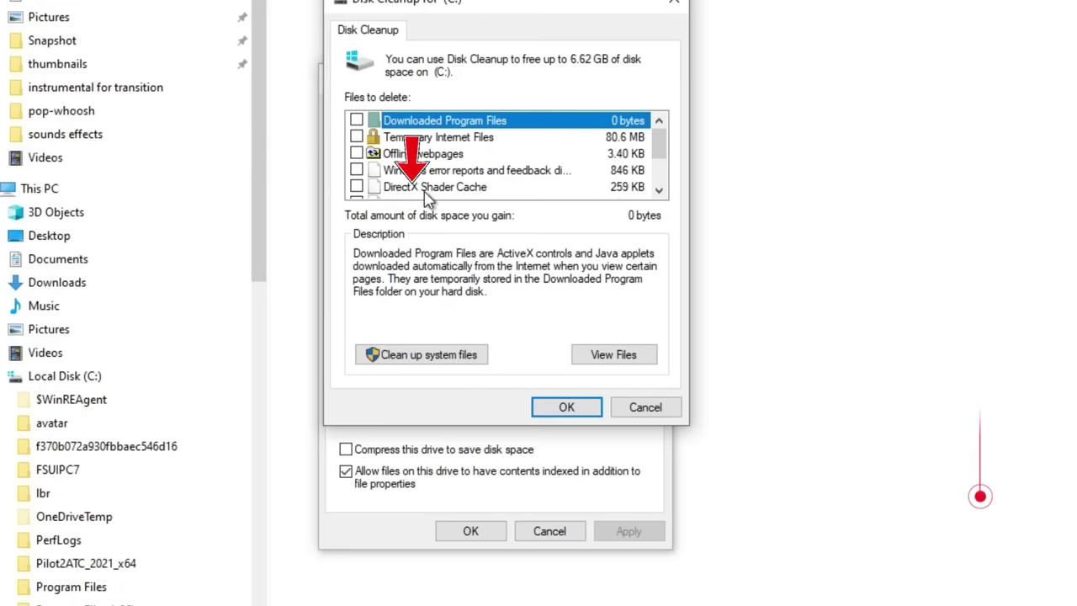
click(356, 187)
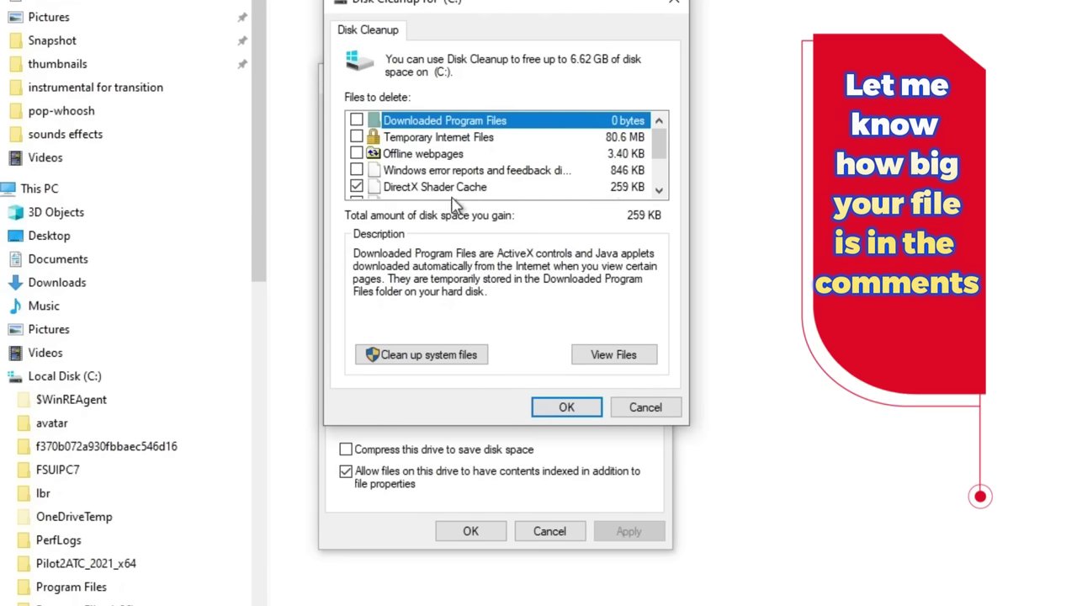
mouse_move(661, 160)
mouse_down()
mouse_move(661, 191)
mouse_move(673, 145)
mouse_up()
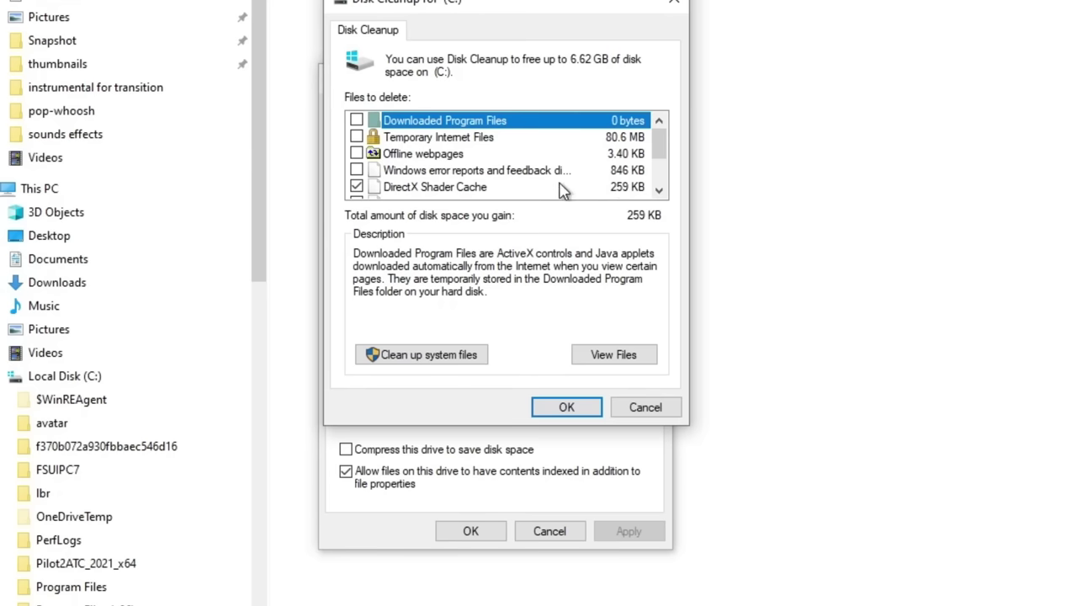
click(566, 407)
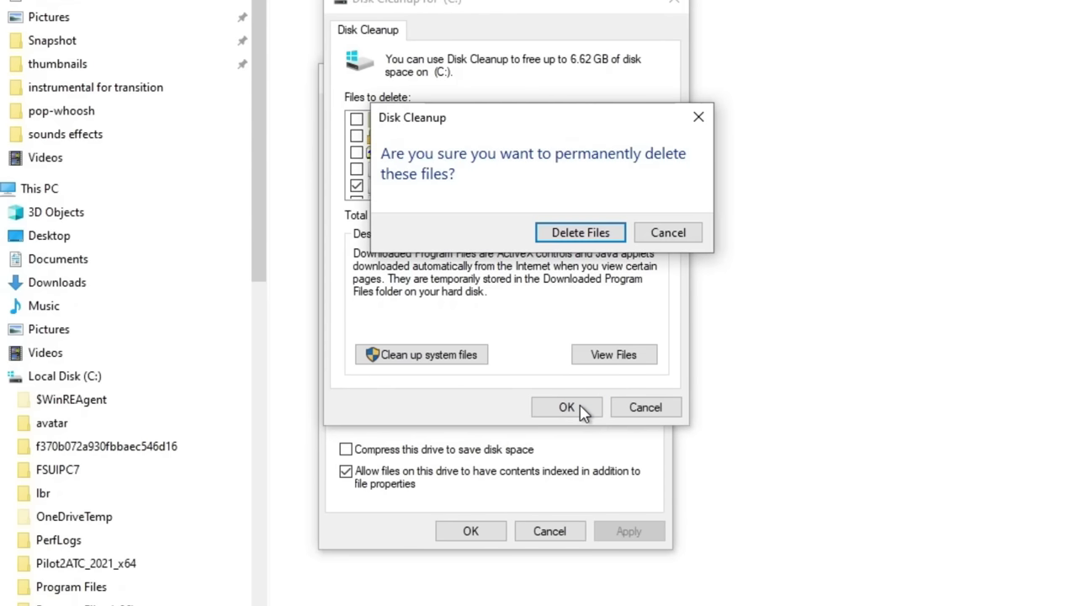
click(587, 236)
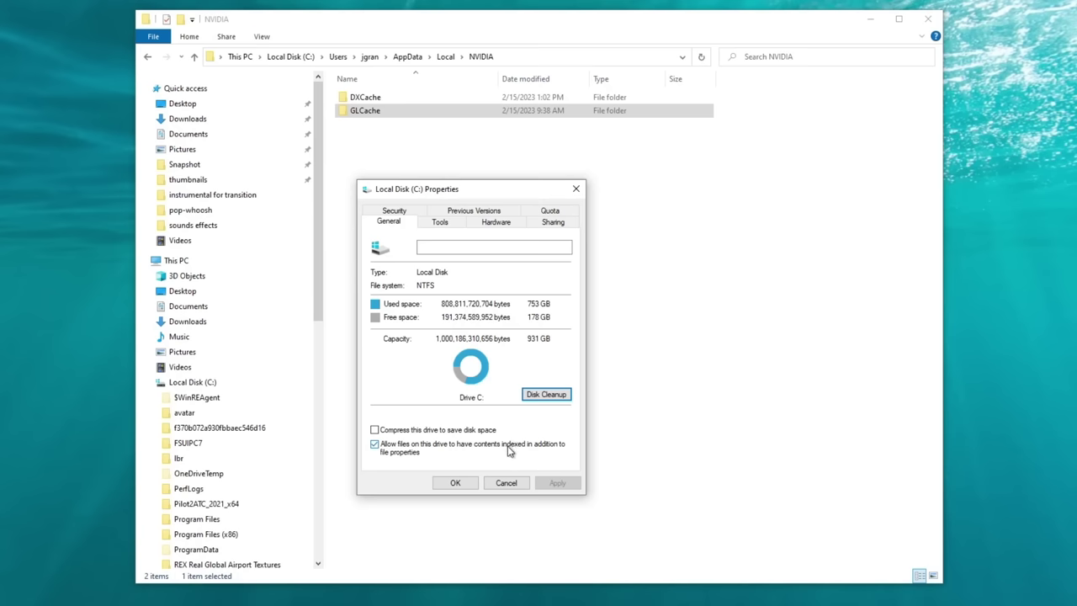
click(470, 531)
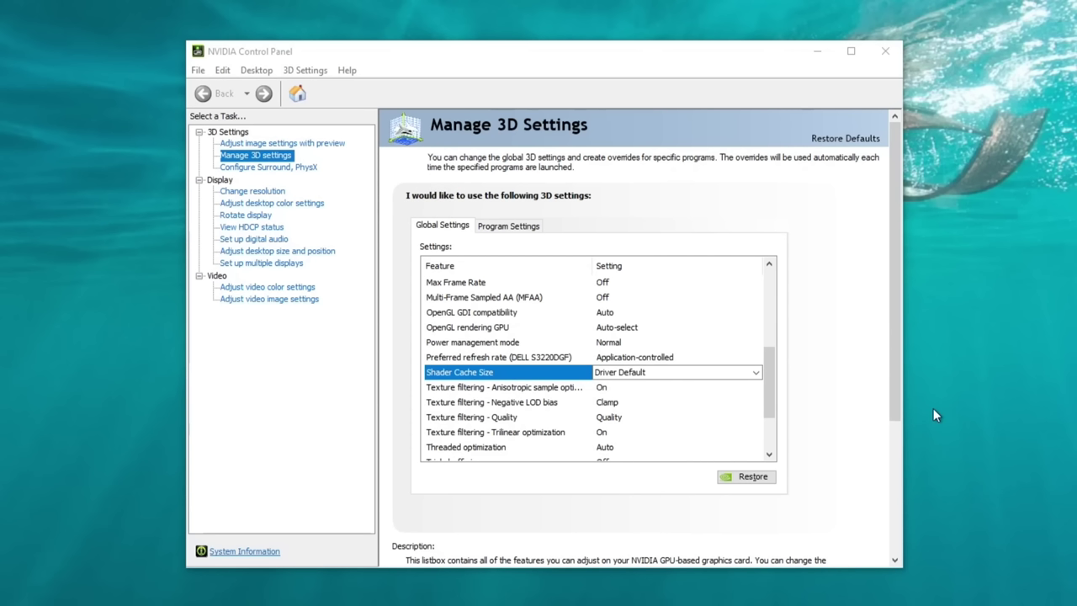
- Set the global Shader Cache Size to 10 GB in the 3D settings and apply the change
click(756, 373)
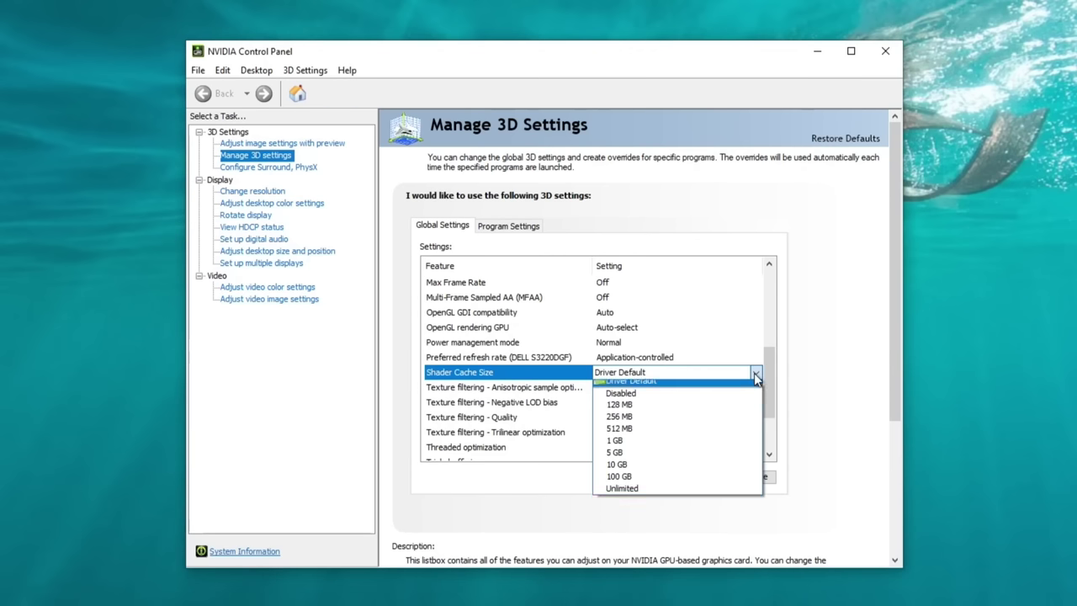
click(719, 471)
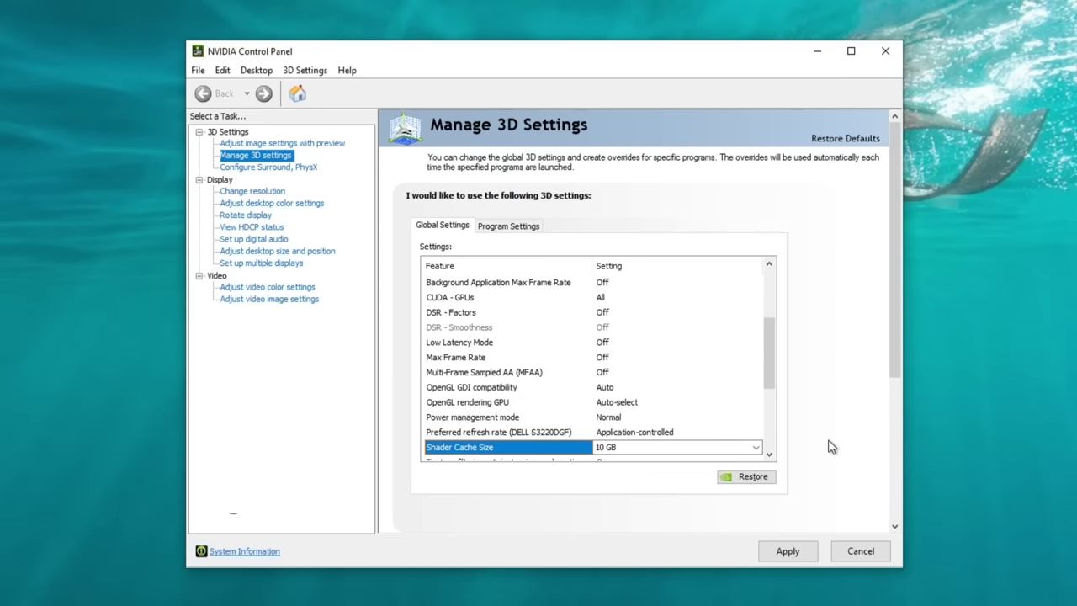
click(798, 557)
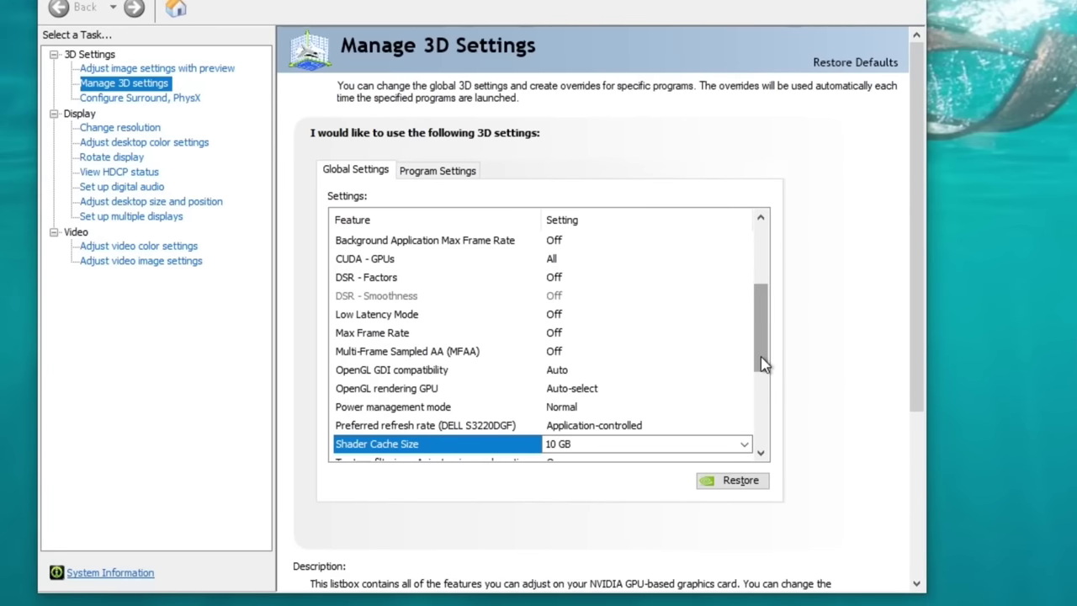
- Examine the global Shader Cache Size entry and the per-program 3D settings list
scroll(705, 397, down, 1)
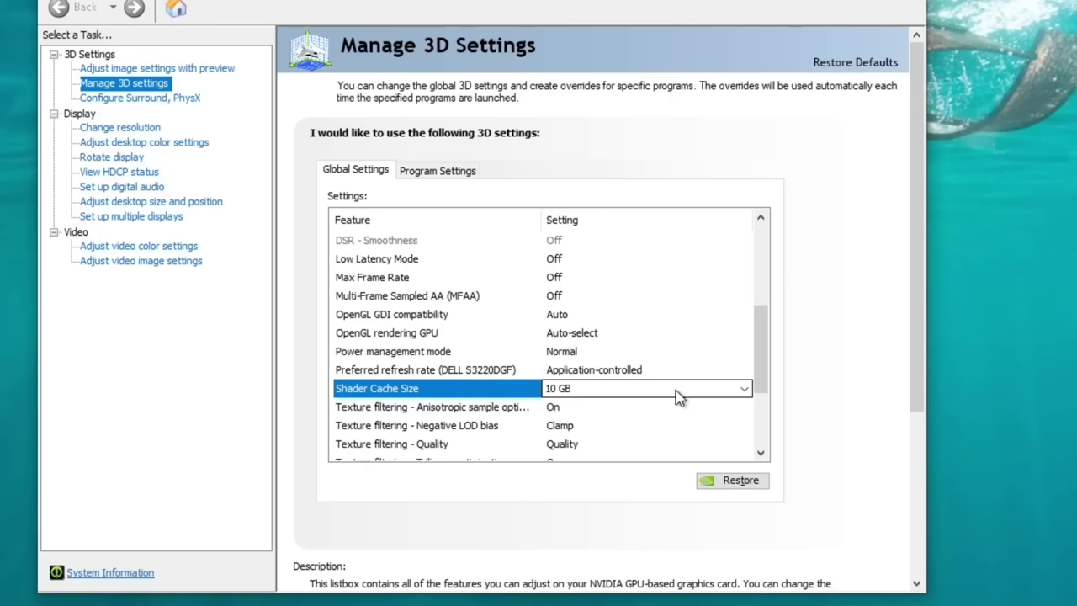
click(452, 173)
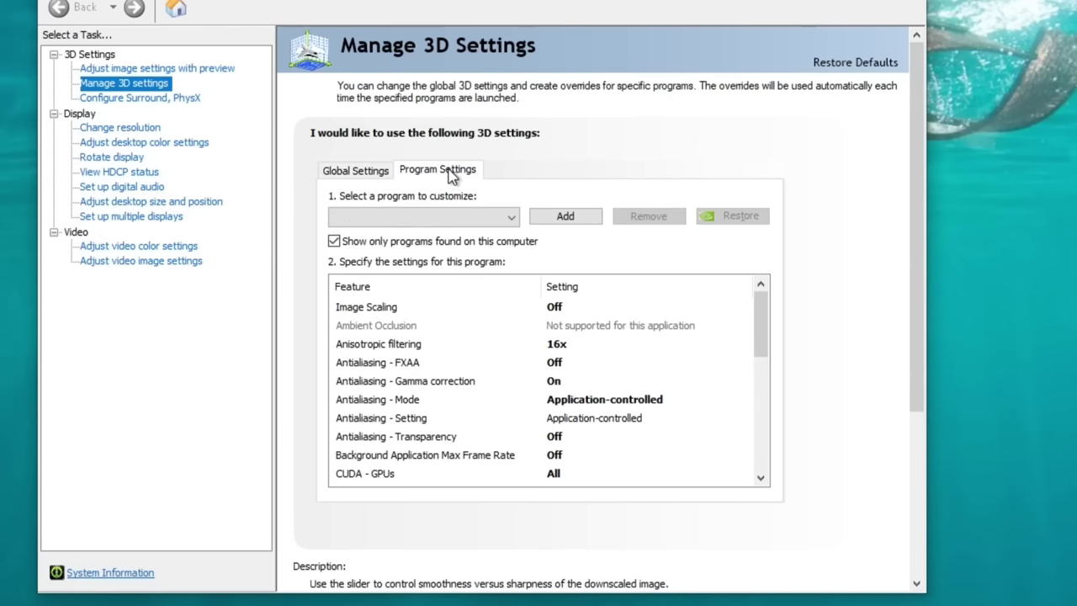
mouse_move(760, 341)
mouse_down()
mouse_move(762, 443)
mouse_move(774, 339)
mouse_up()
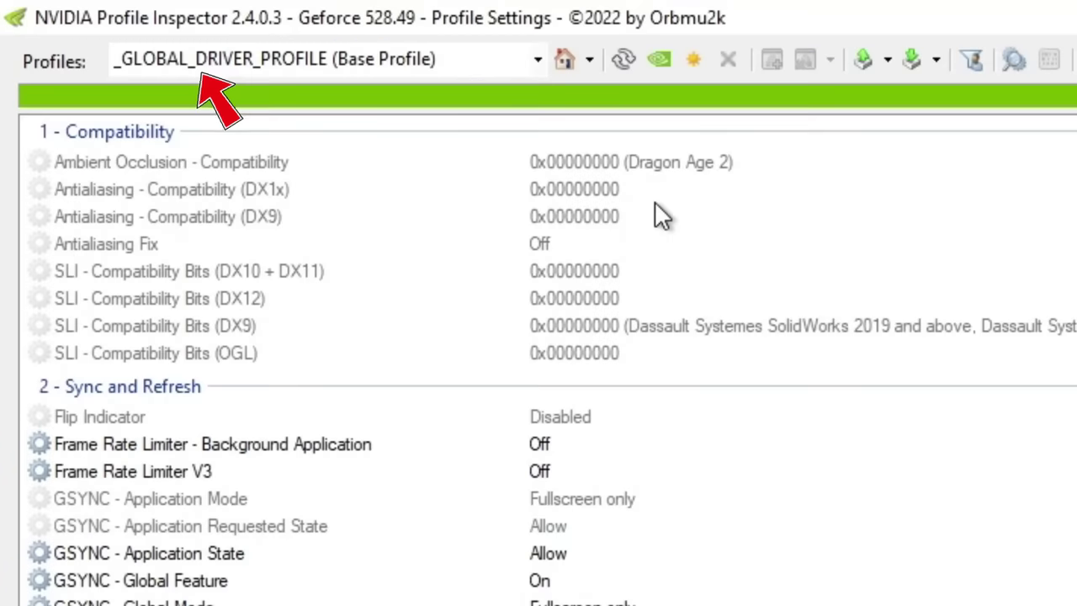
- In NVIDIA Profile Inspector, find profiles matching "micros" and load the Microsoft Flight Simulator profile
click(401, 67)
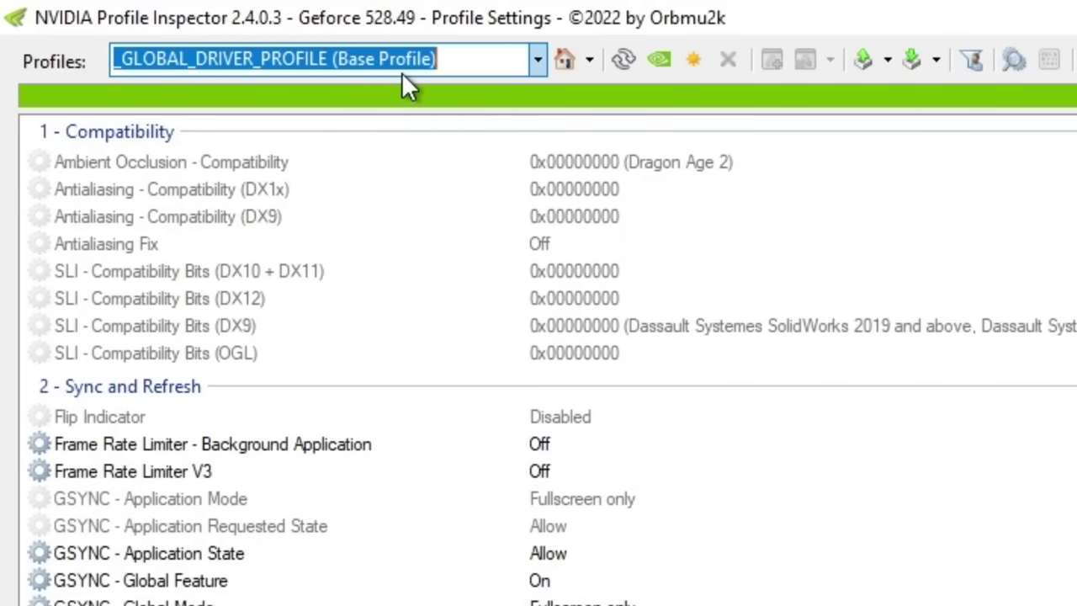
text(micros)
click(227, 435)
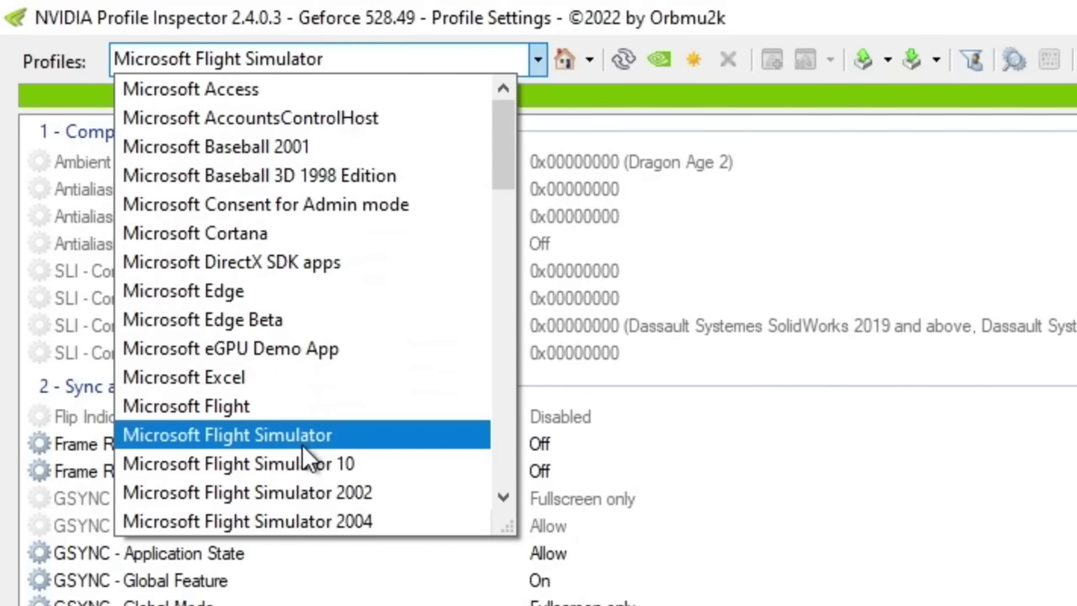
click(301, 444)
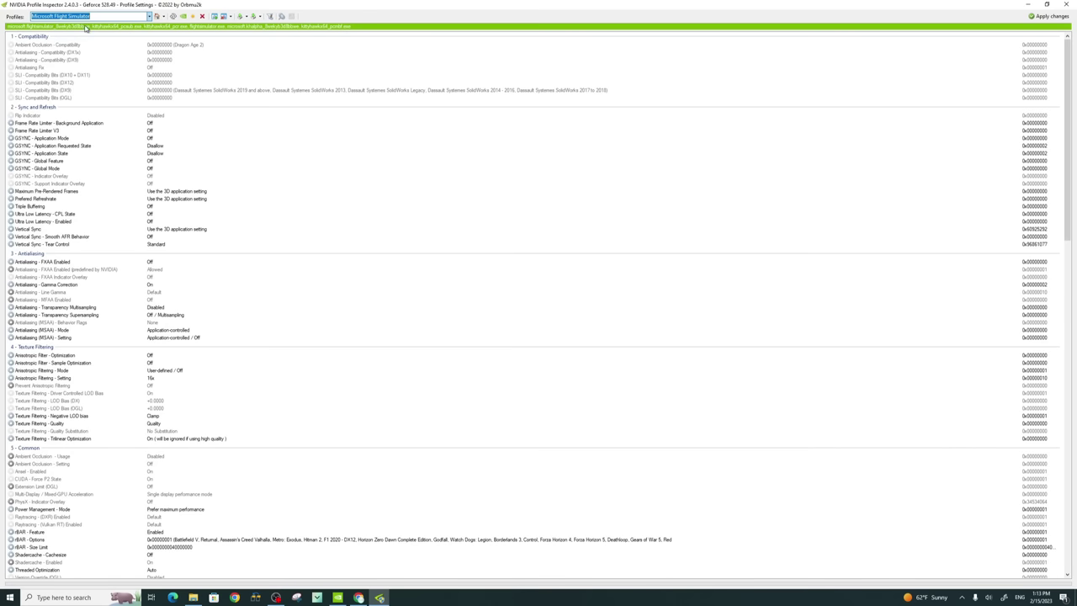
- Choose a size for the Shadercache - Cachesize setting in the Microsoft Flight Simulator profile's Common section and apply the changes
scroll(297, 349, down, 4)
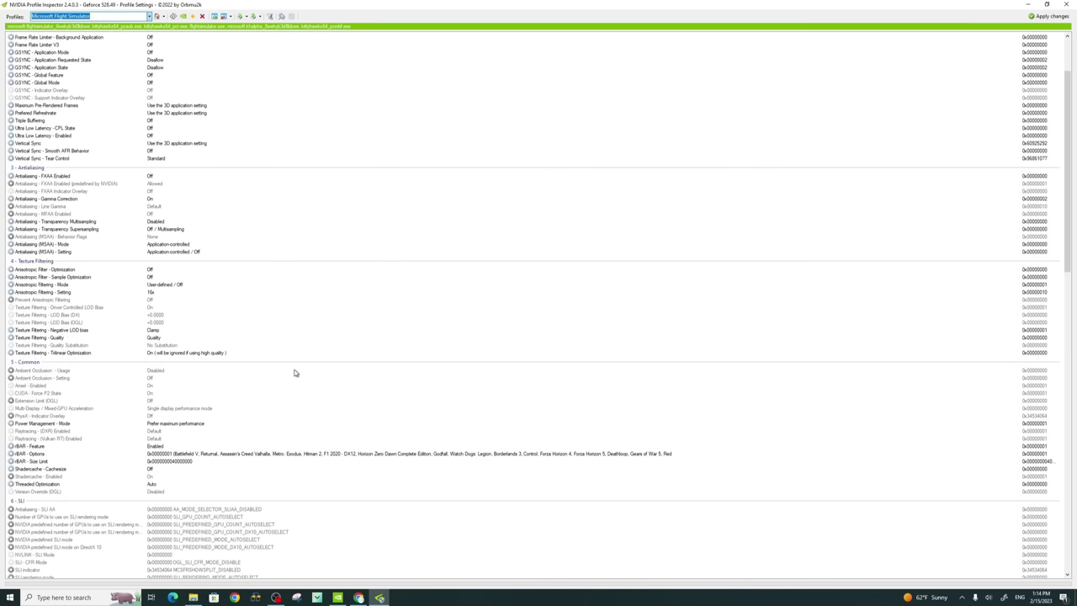
scroll(294, 373, down, 3)
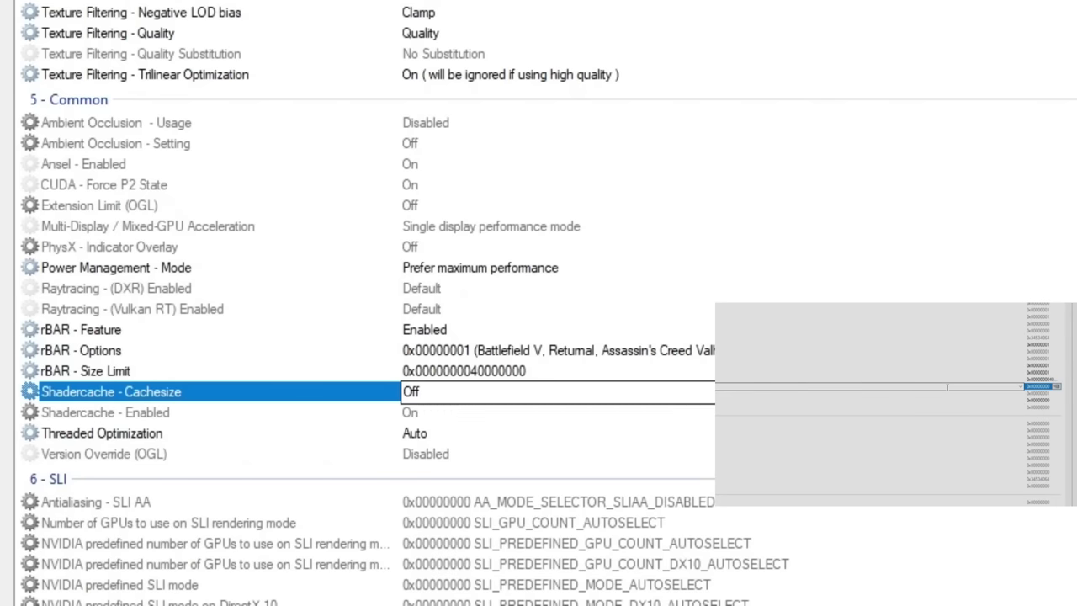
click(1020, 389)
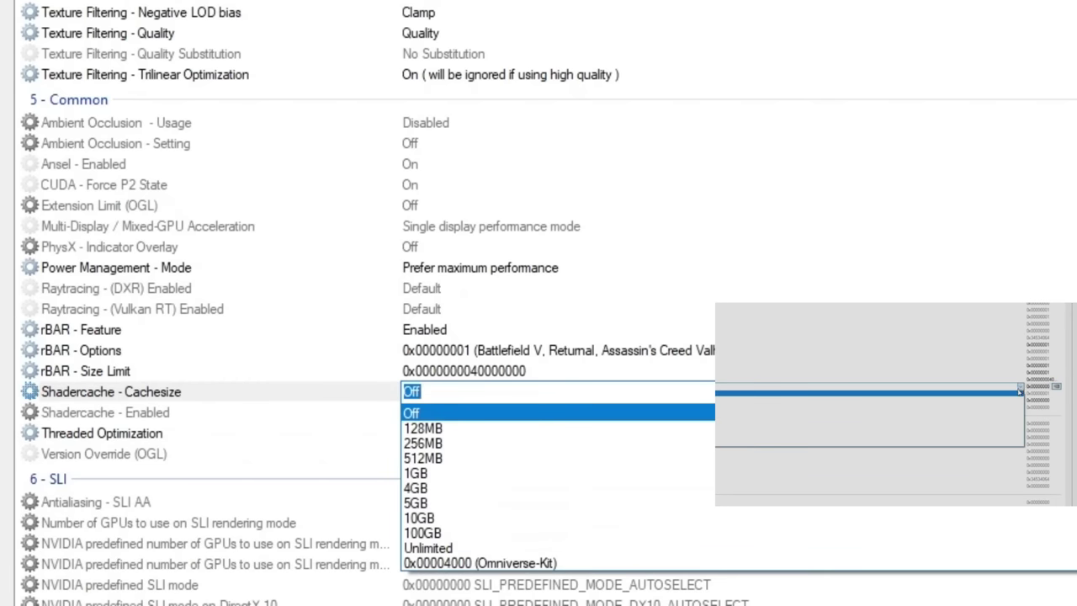
click(1006, 396)
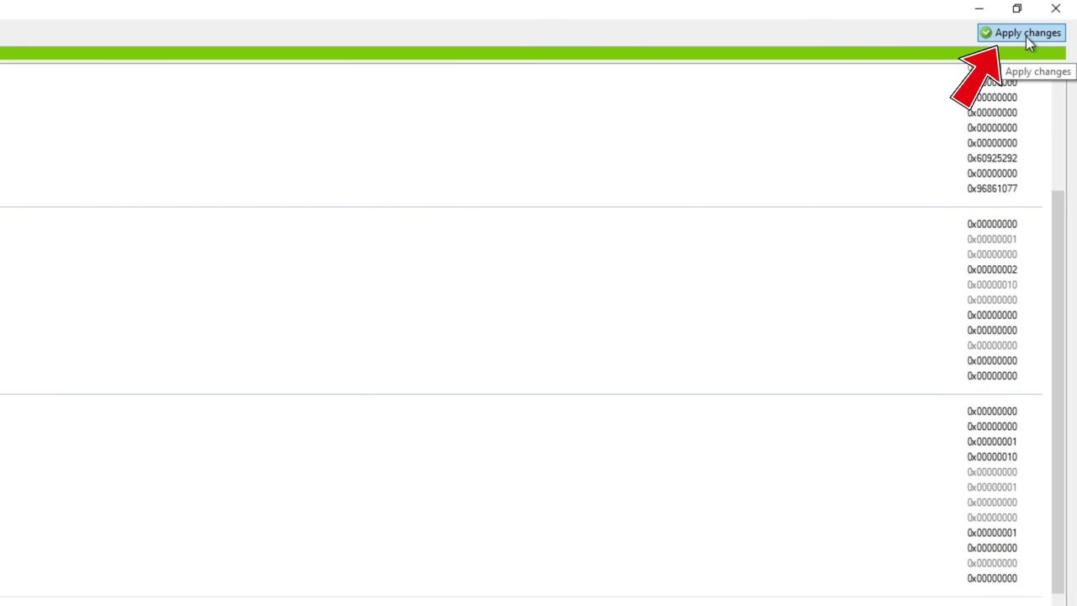
click(1026, 37)
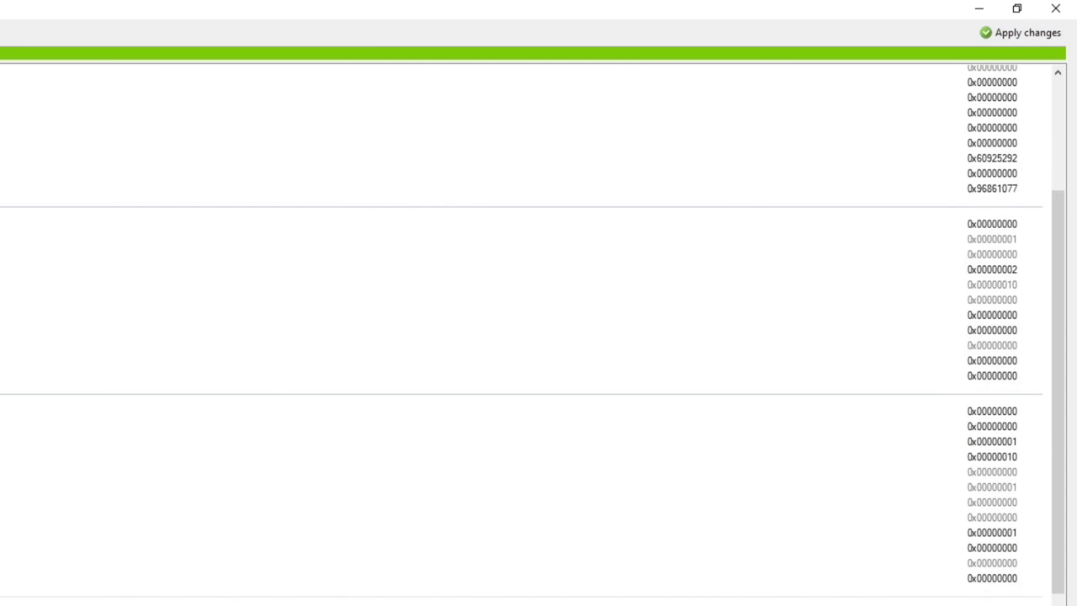